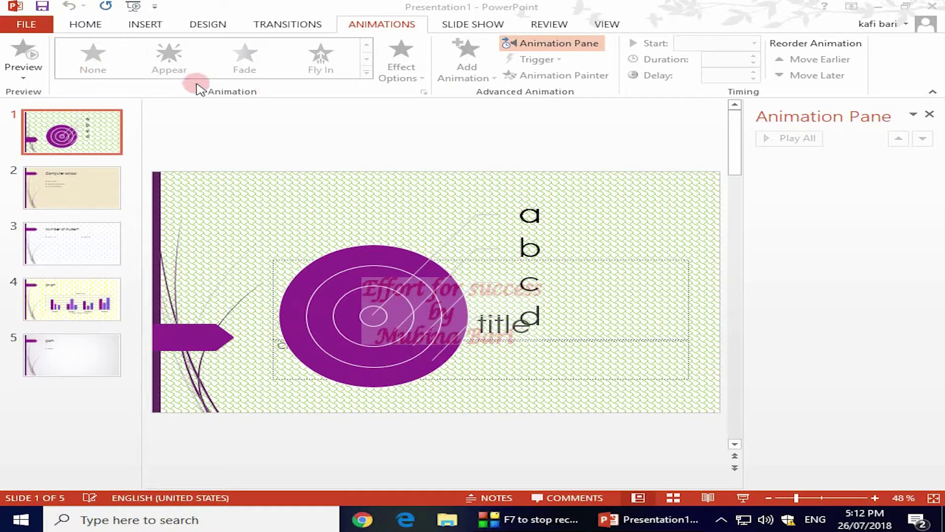
- Select the circular SmartArt diagram on slide 1 and expand the full Animation effects gallery
left_click(355, 315)
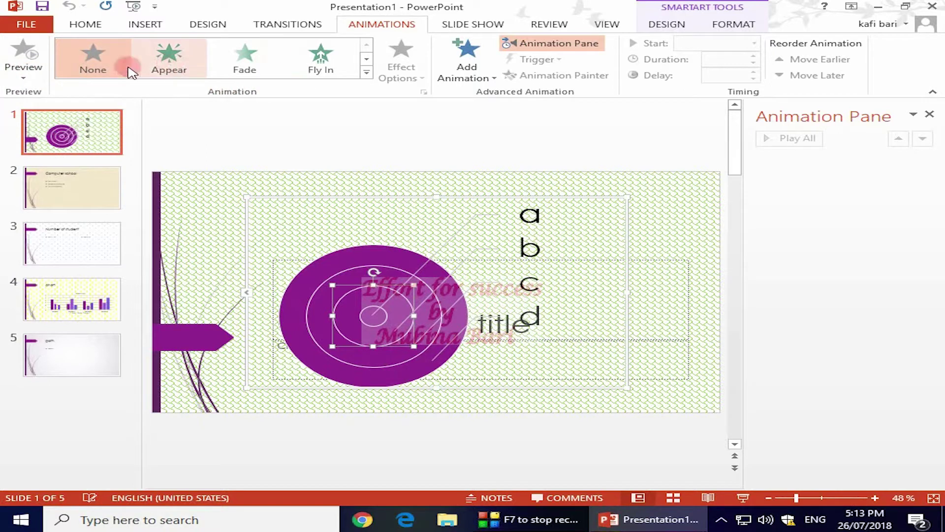
left_click(367, 74)
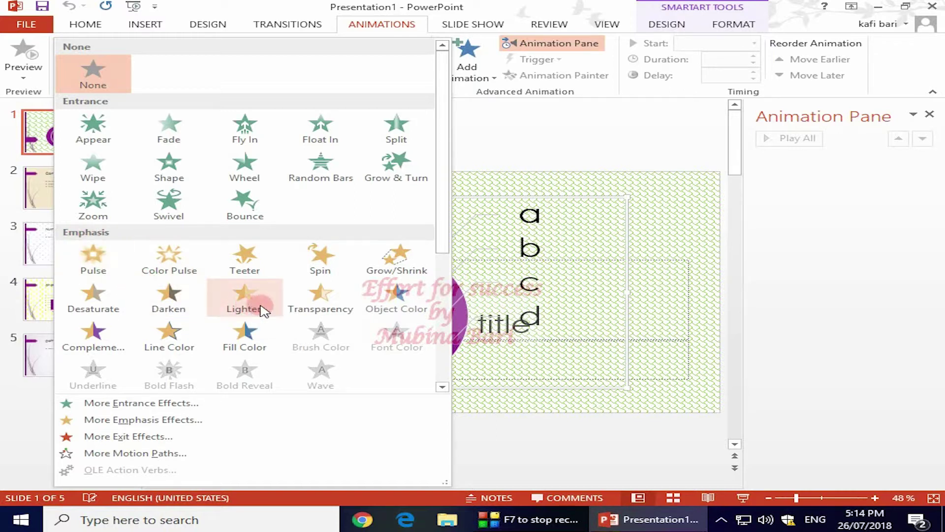
- Scroll the effects gallery down to the Exit and Motion Paths effects, then close it without applying any
left_click_drag(443, 236, 456, 353)
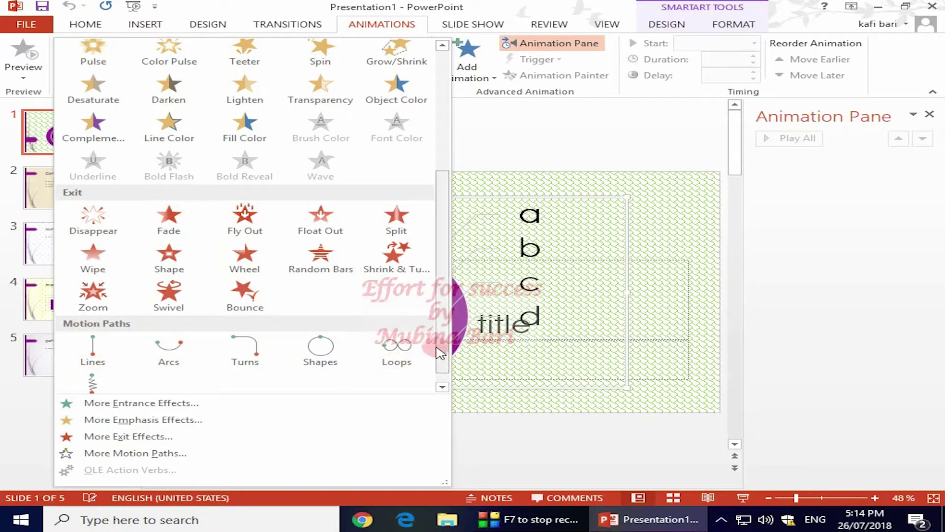
scroll(441, 347, "down", 1)
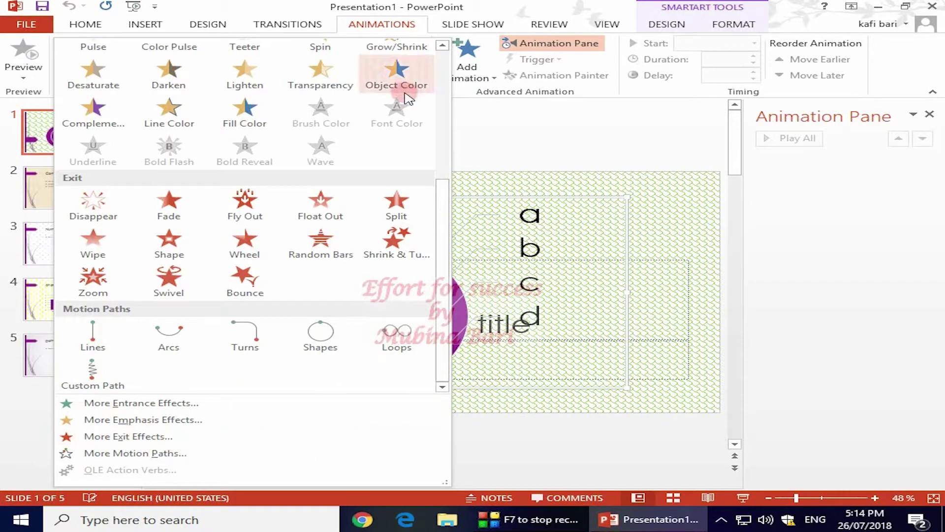
left_click(466, 123)
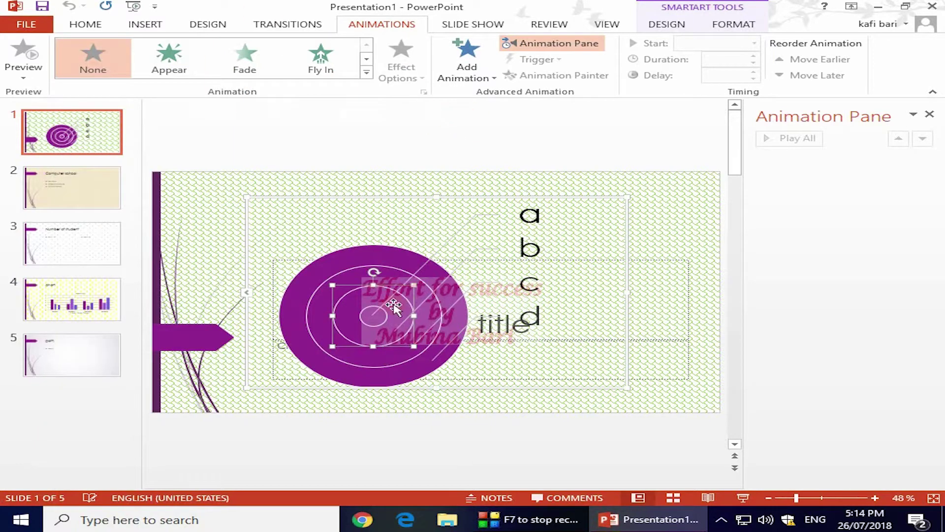
- Apply a Wheel entrance to the slide 1 diagram, preview it, and switch to slide 2
left_click(367, 73)
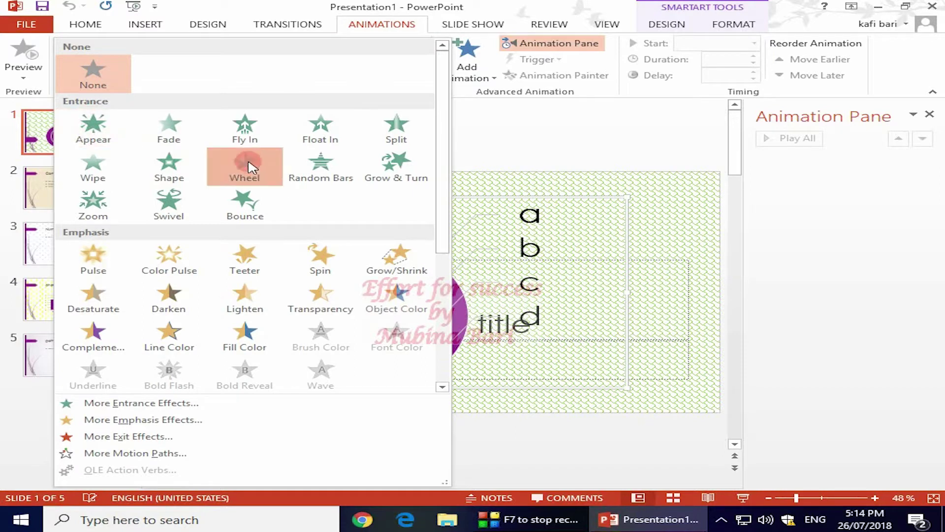
left_click(246, 165)
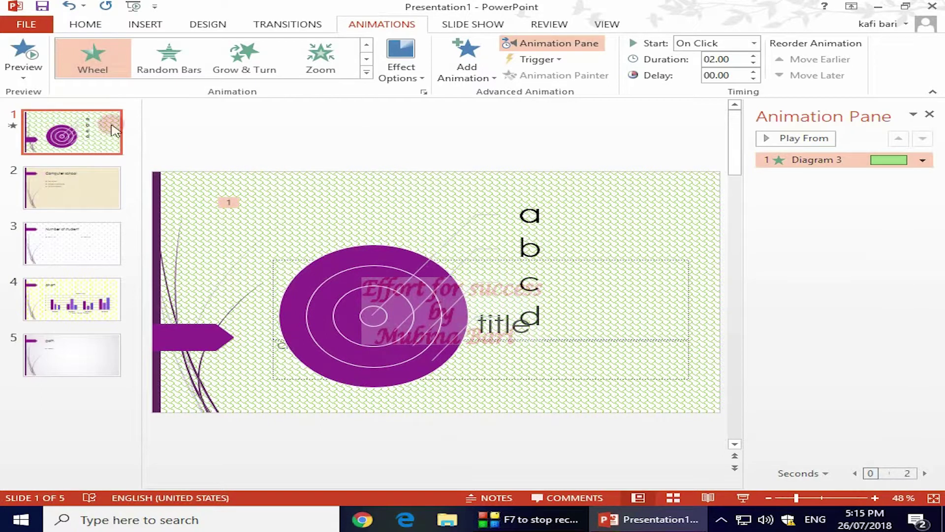
left_click(23, 78)
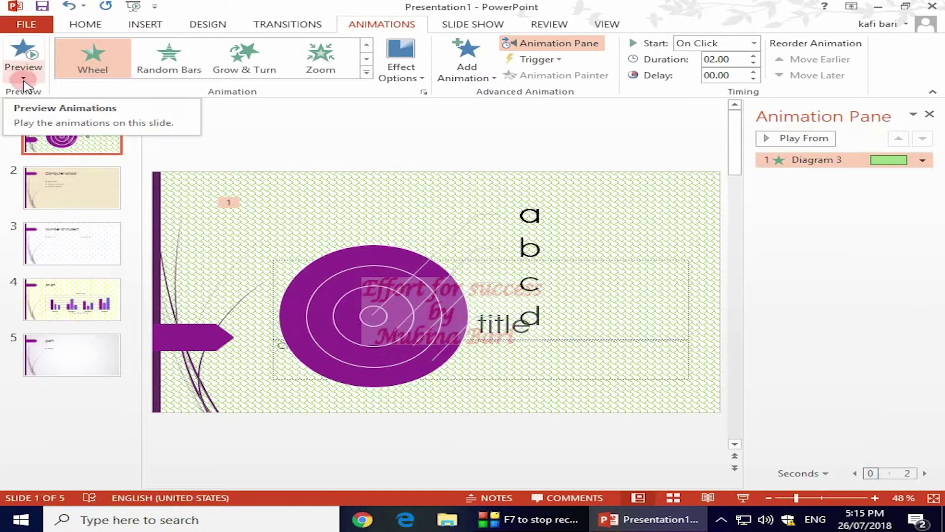
left_click(23, 79)
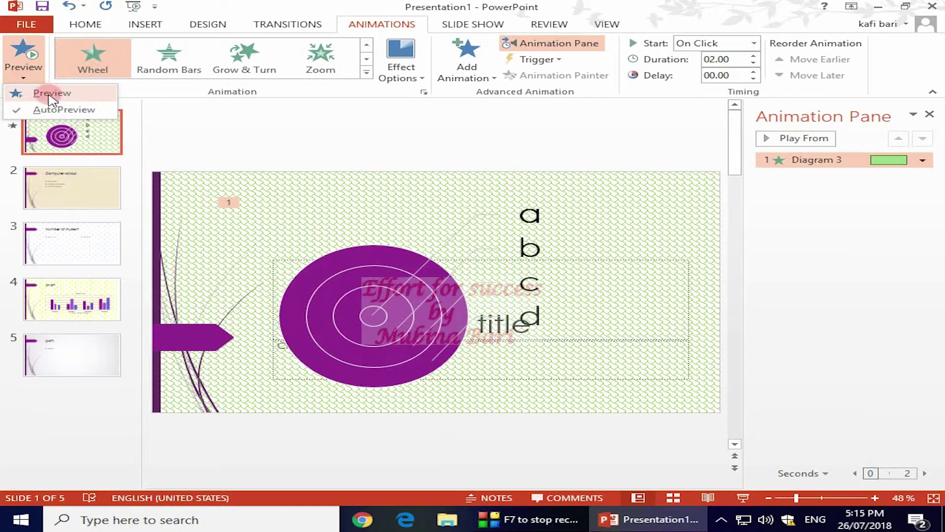
left_click(49, 94)
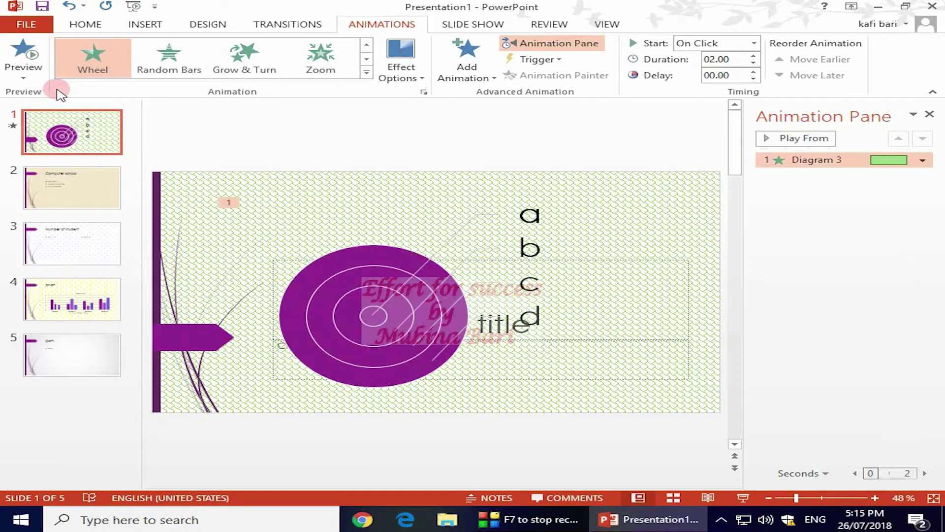
left_click(82, 175)
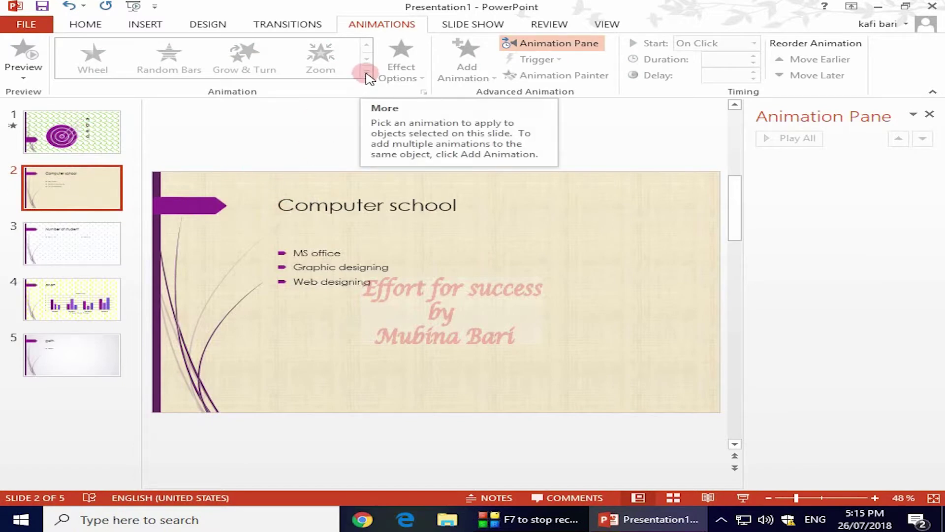
- Give the 'Computer school' title a Wipe entrance
left_click(361, 211)
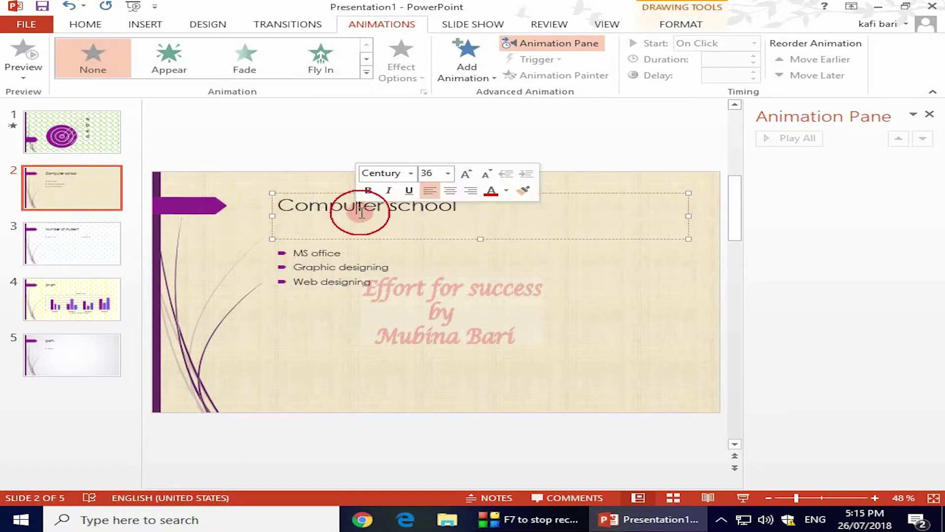
left_click(367, 75)
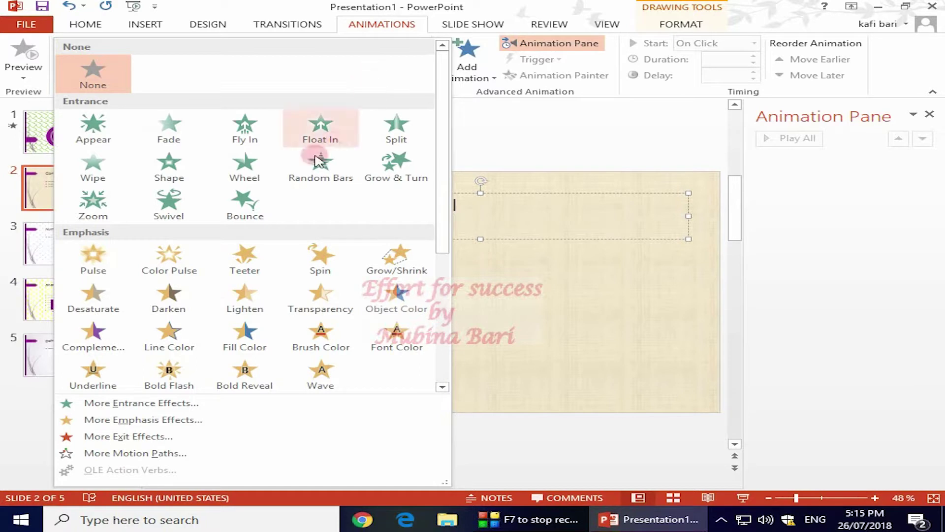
left_click(93, 172)
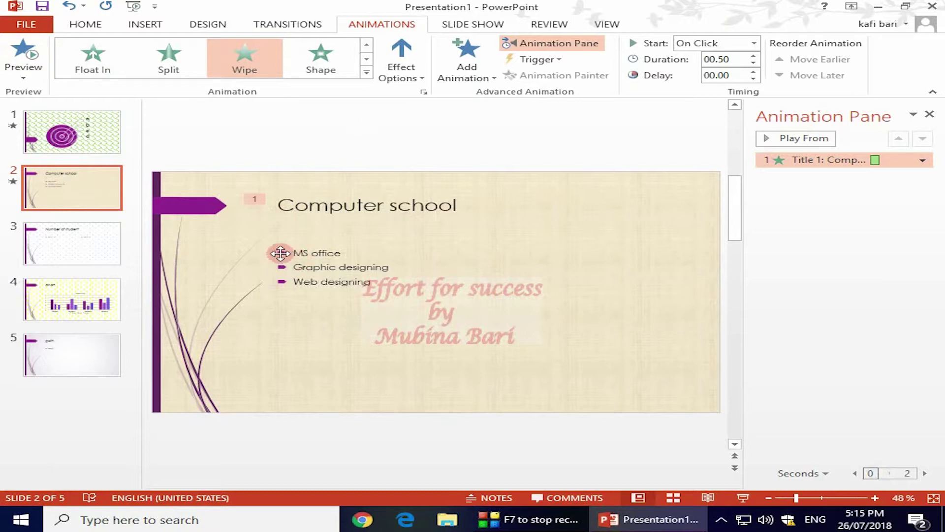
- Give the bulleted list a Random Bars entrance and preview slide 2's animations
left_click(290, 252)
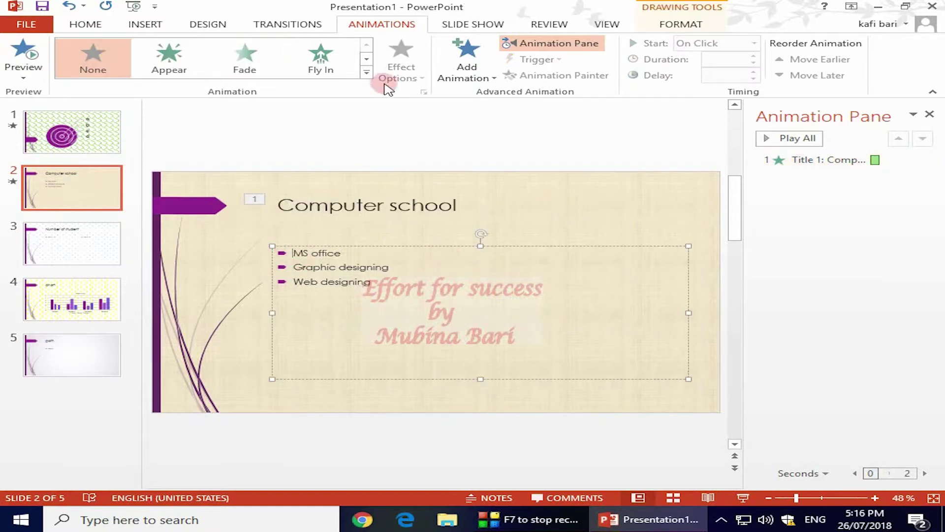
left_click(367, 73)
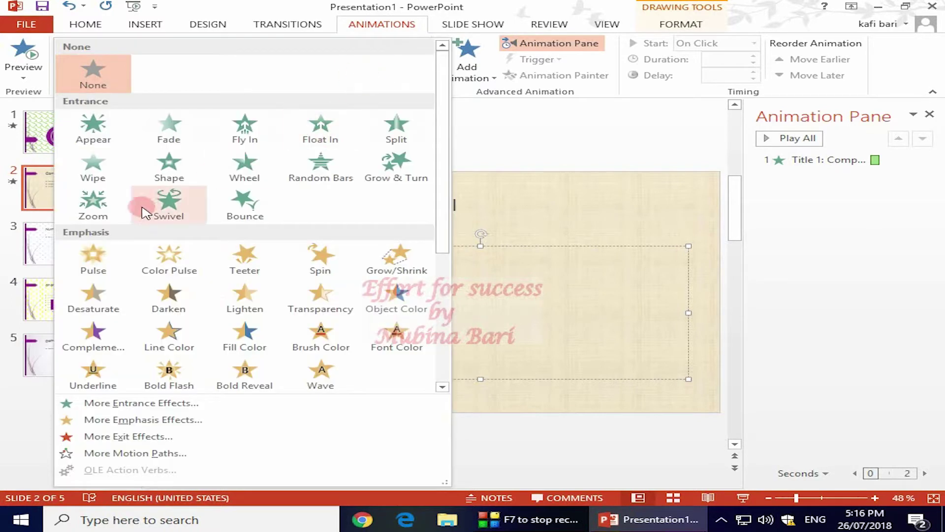
left_click(324, 172)
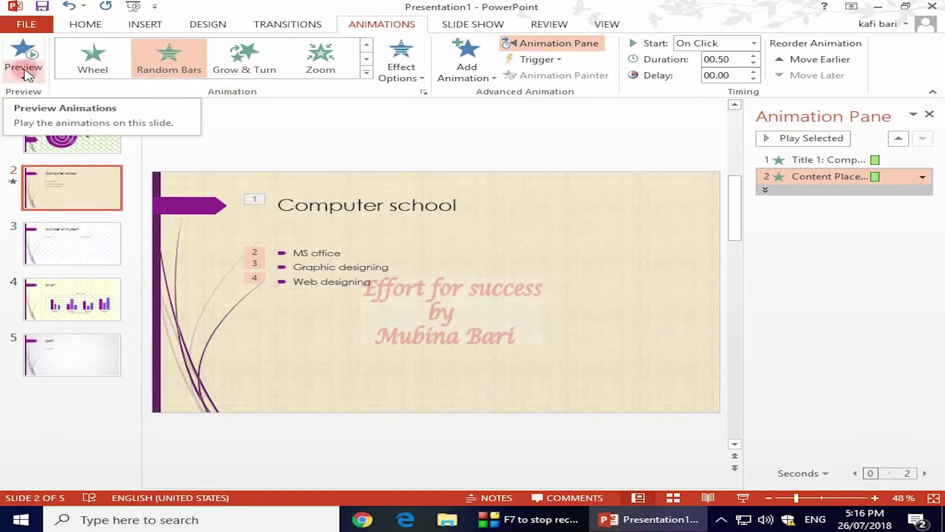
left_click(22, 80)
left_click(36, 92)
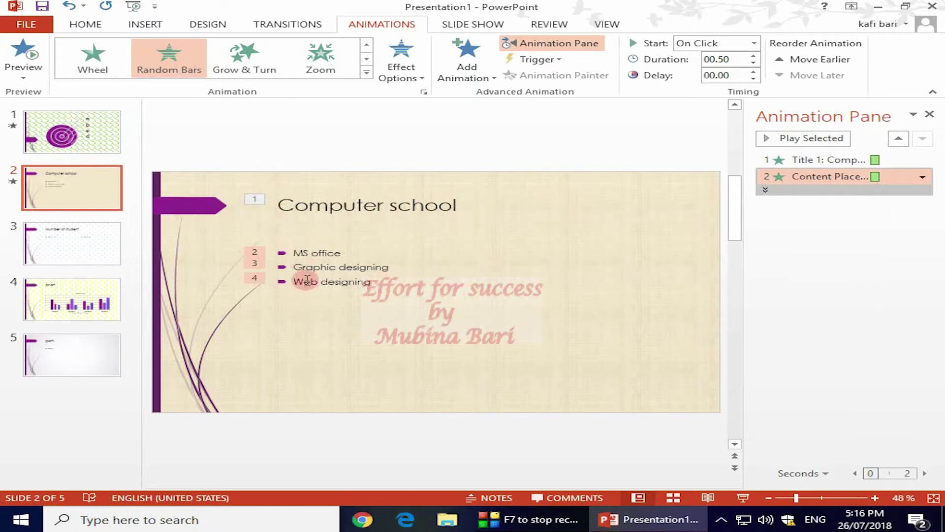
- On slide 3, give the 'Number of student' title a Grow & Turn entrance
left_click(80, 247)
left_click(394, 204)
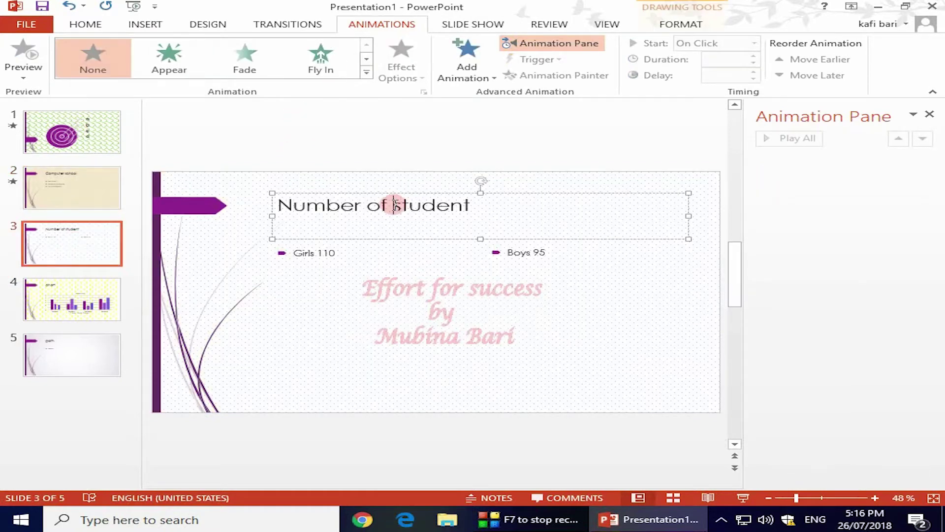
left_click(367, 73)
left_click(401, 170)
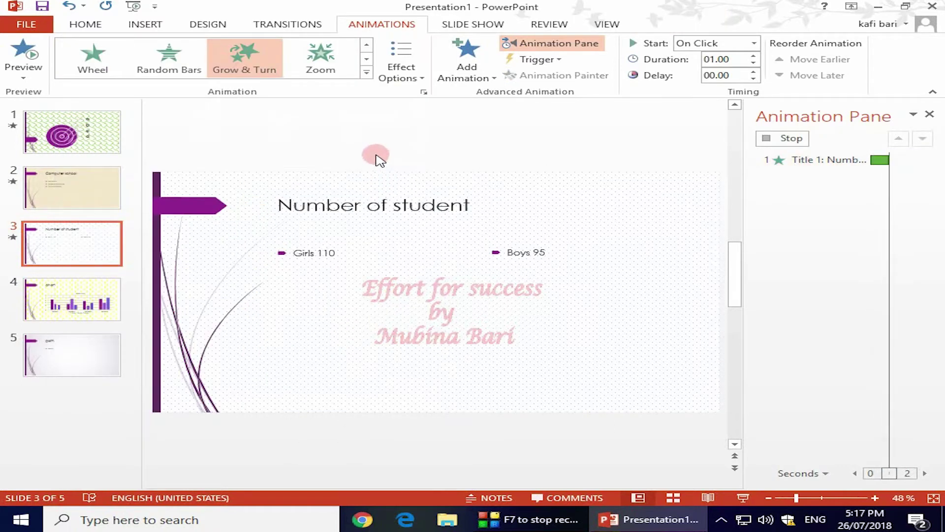
- Give the 'Girls 110' text a Split entrance
left_click(297, 253)
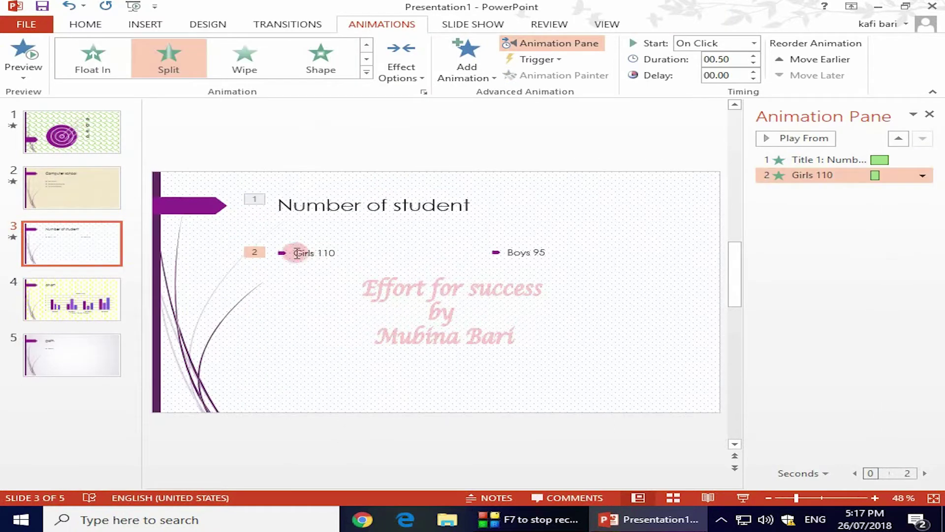
left_click(367, 72)
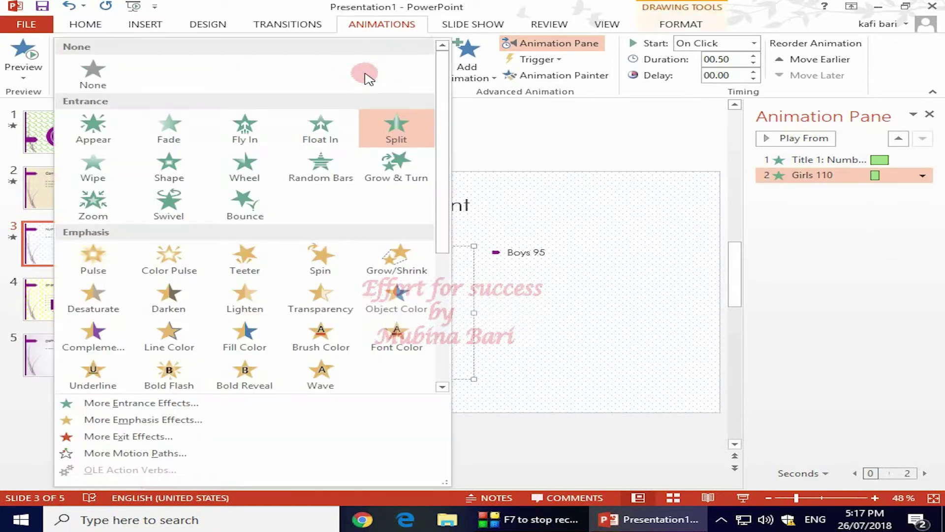
left_click(393, 140)
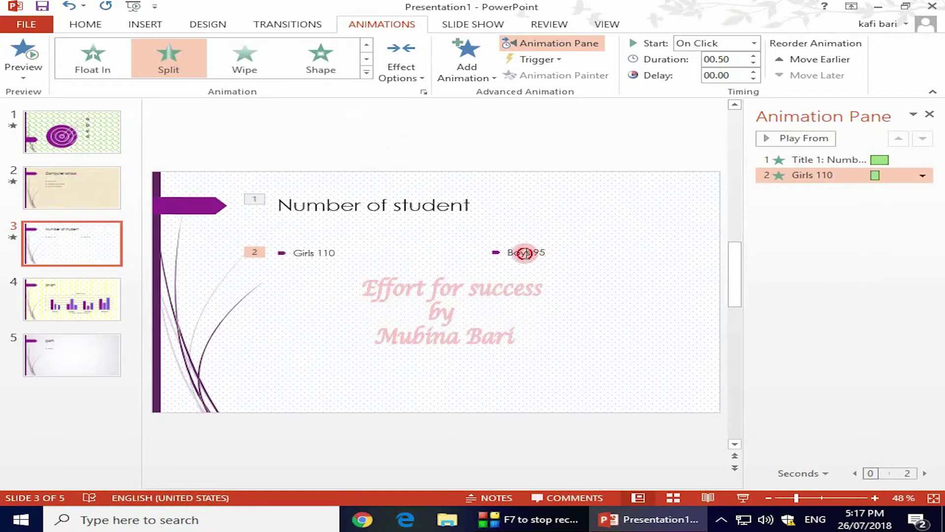
- Apply the Loops motion path to the 'Boys 95' text
left_click(524, 253)
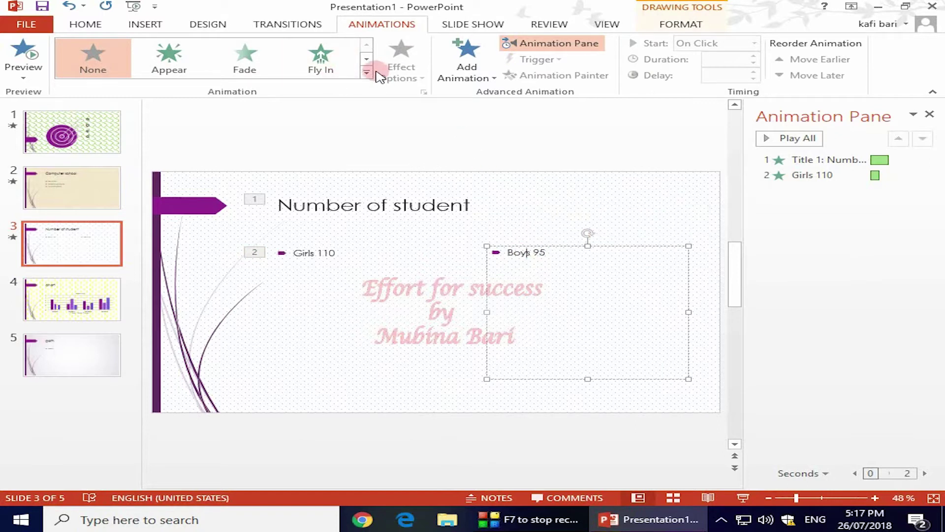
left_click(367, 72)
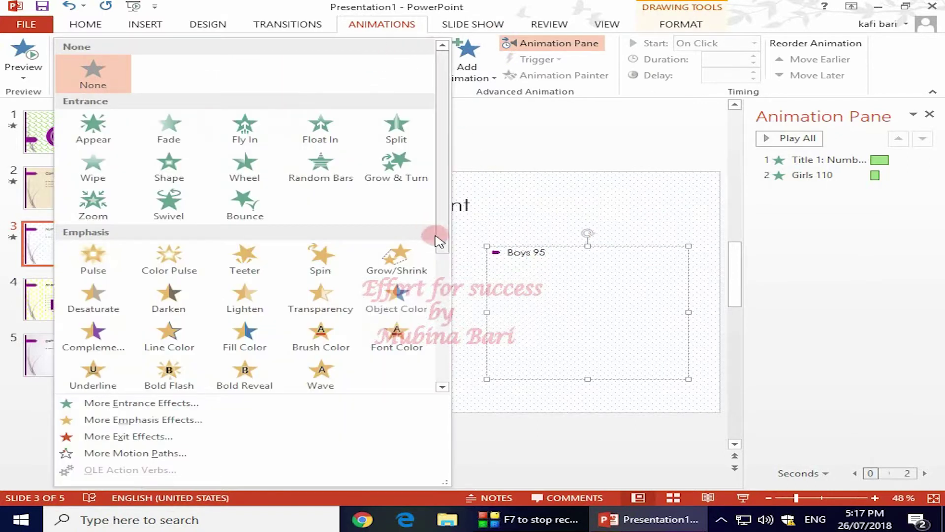
left_click_drag(441, 238, 417, 383)
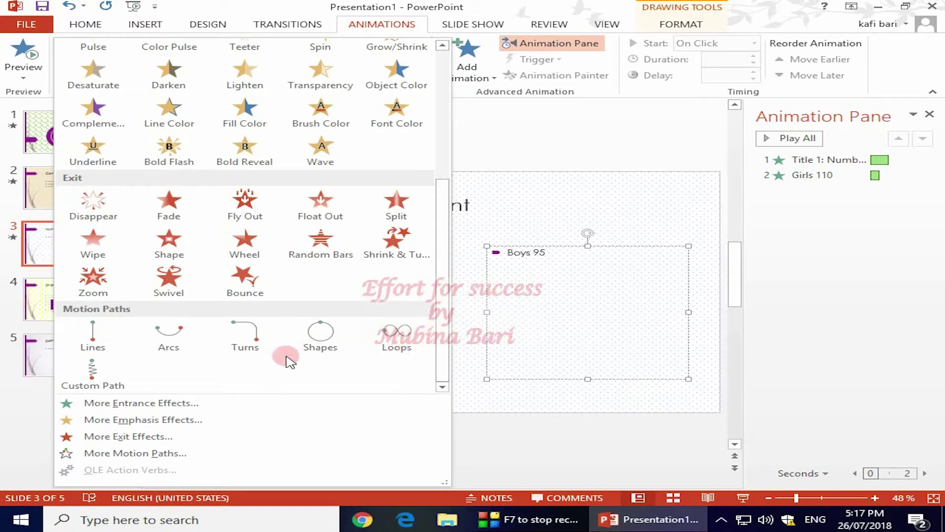
left_click(396, 343)
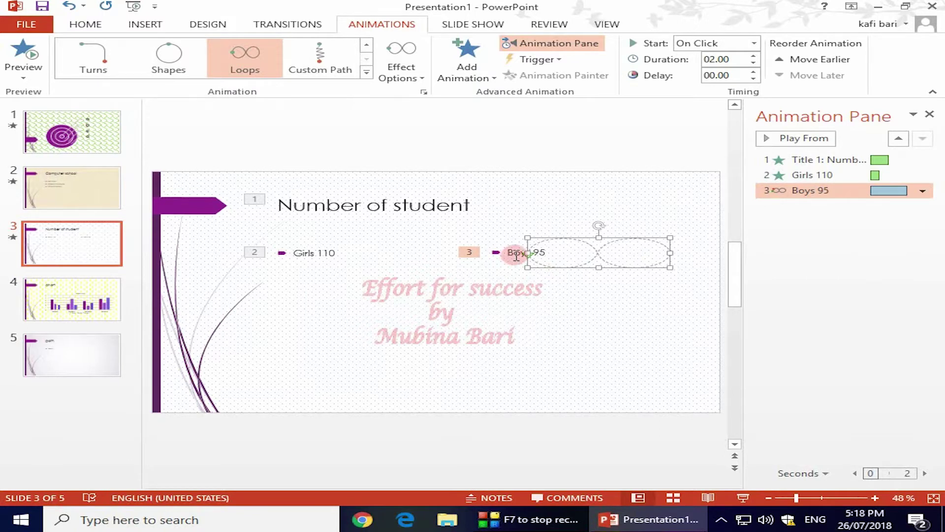
- Give the slide 4 chart a Swivel entrance, then select the 'path' title on slide 5
left_click(124, 356)
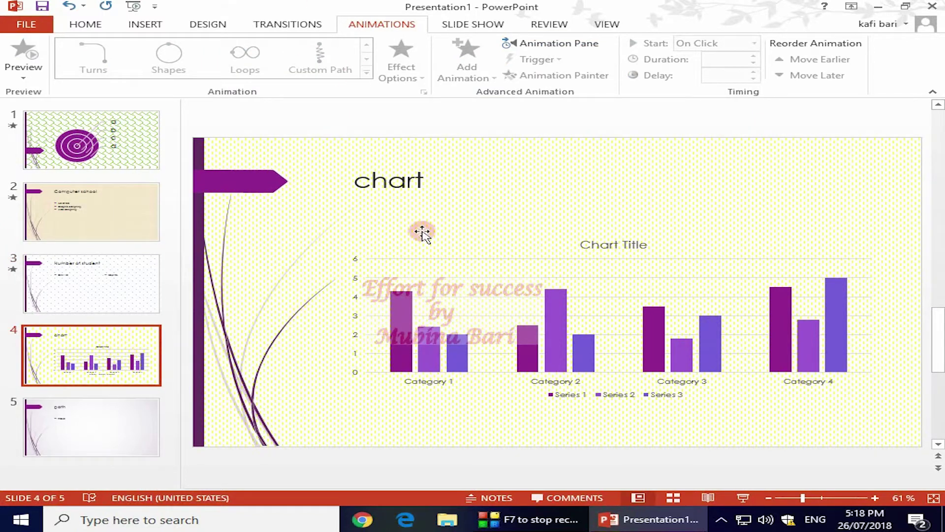
left_click(445, 343)
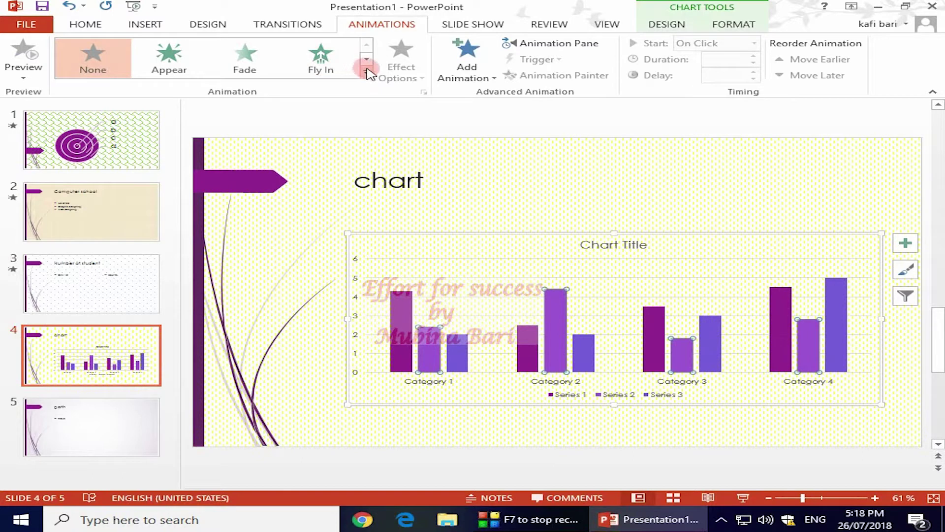
left_click(366, 73)
left_click(179, 206)
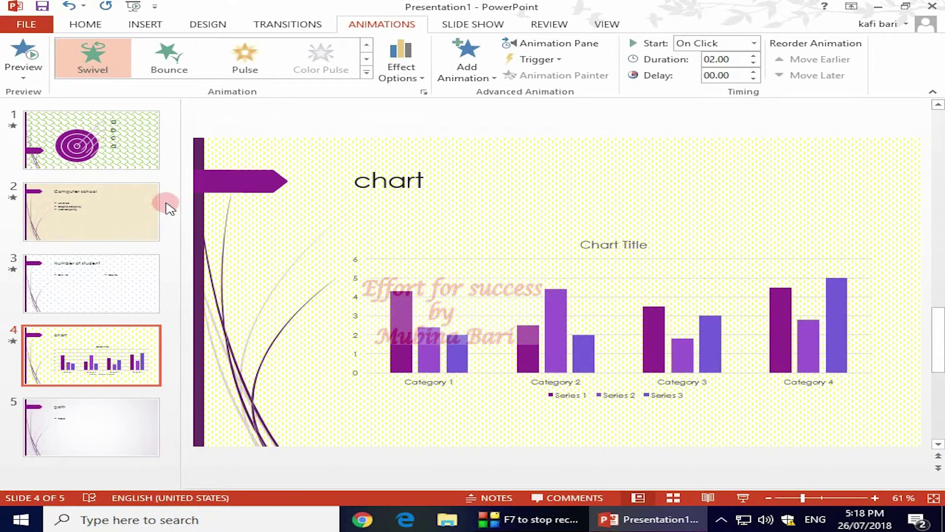
left_click(55, 401)
left_click(360, 180)
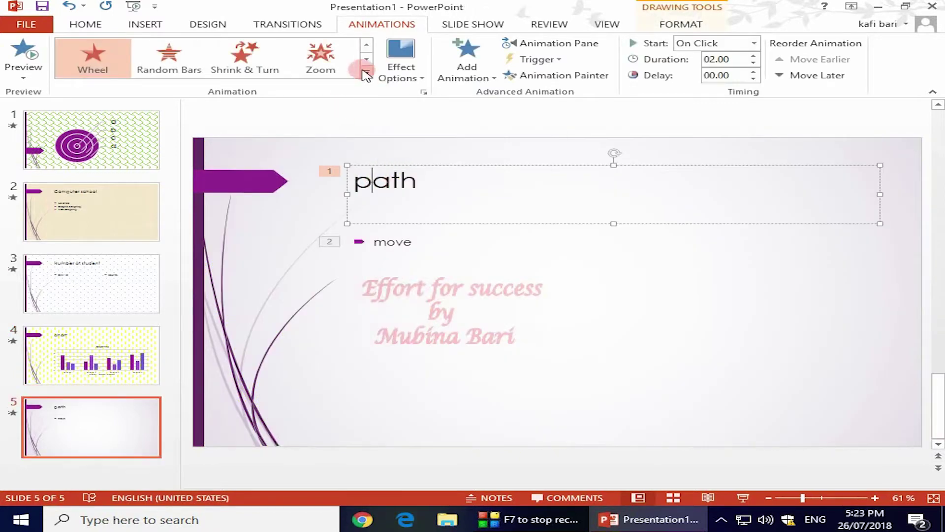
- Switch the 'path' title's entrance from Shape to Fly In, and apply Grow & Turn to the 'move' text
left_click(366, 73)
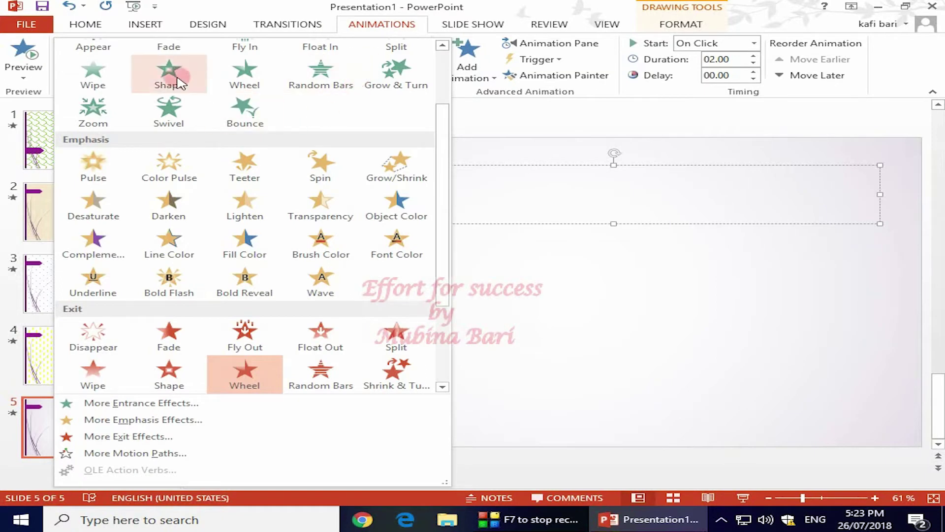
left_click(175, 77)
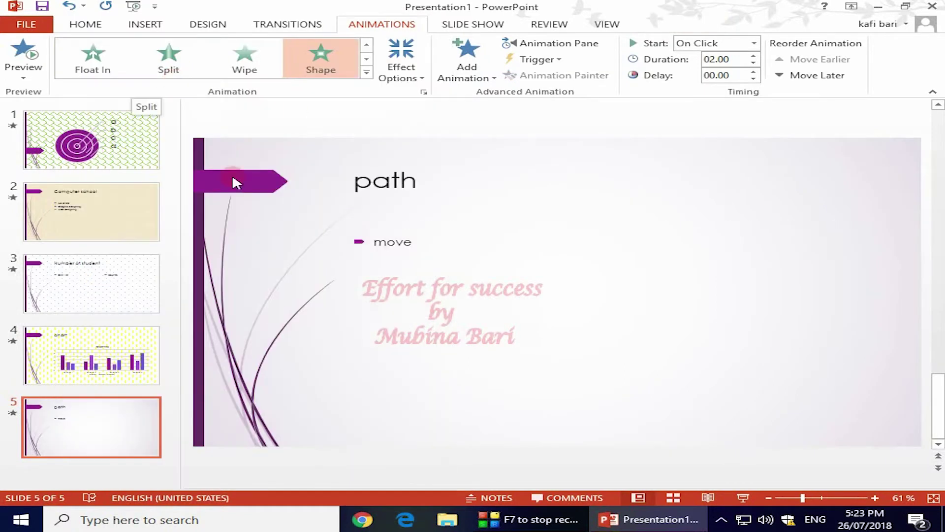
left_click(367, 73)
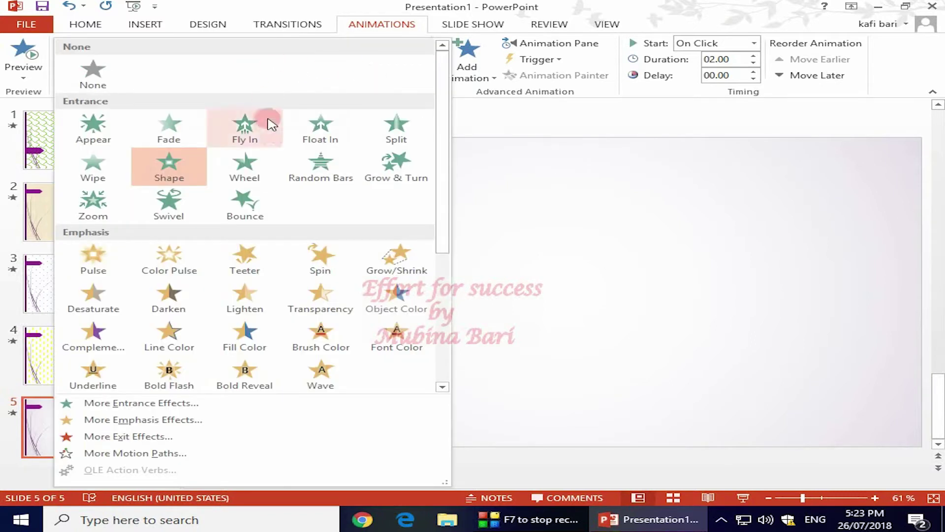
left_click(251, 132)
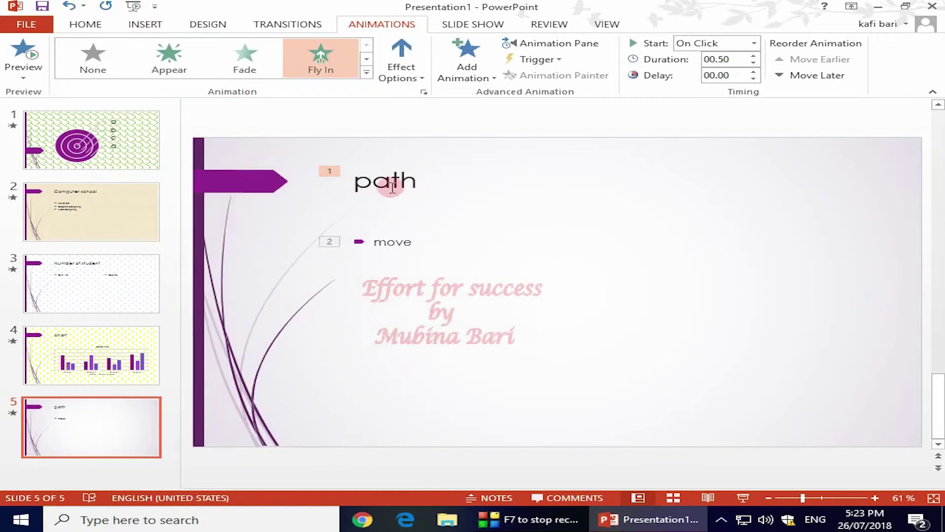
left_click(389, 246)
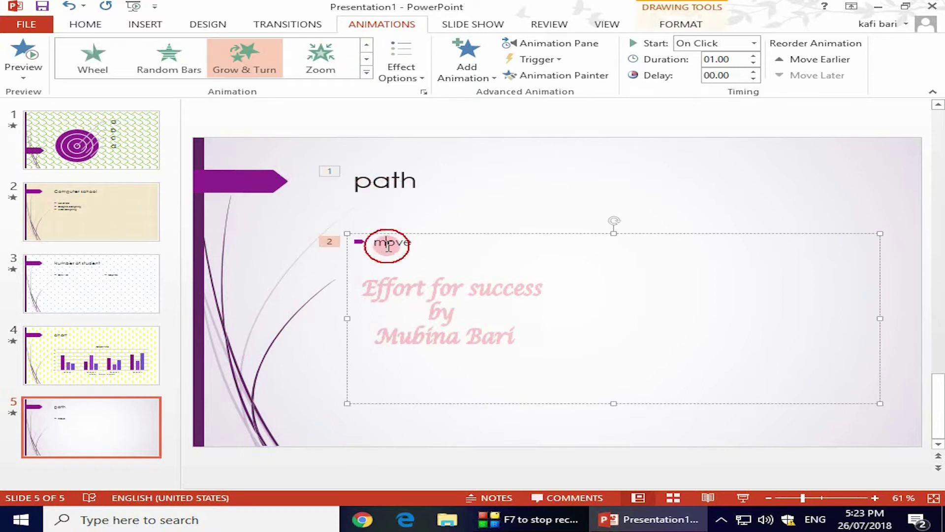
left_click(254, 66)
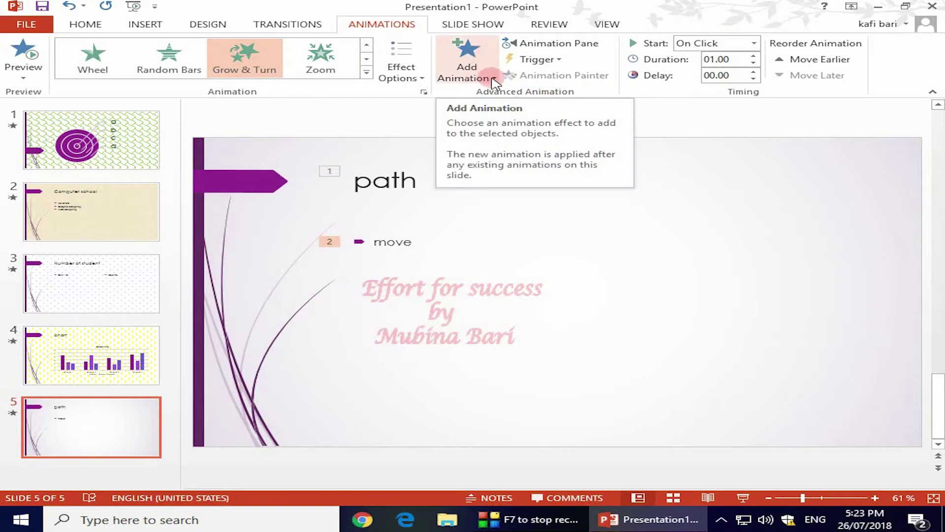
- Show the Animation Pane listing 'Title 1: path' and 'move', and open the 'move' entry's options
left_click(493, 79)
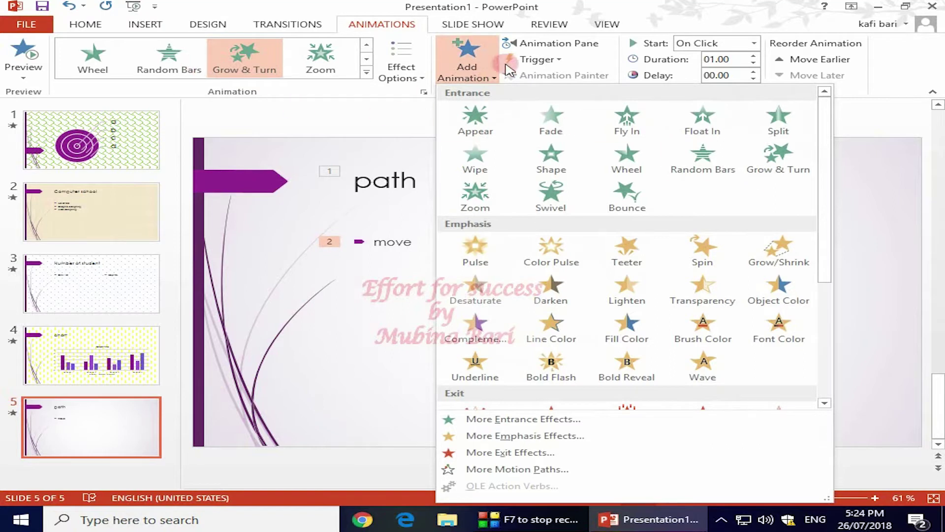
left_click(875, 306)
left_click(522, 43)
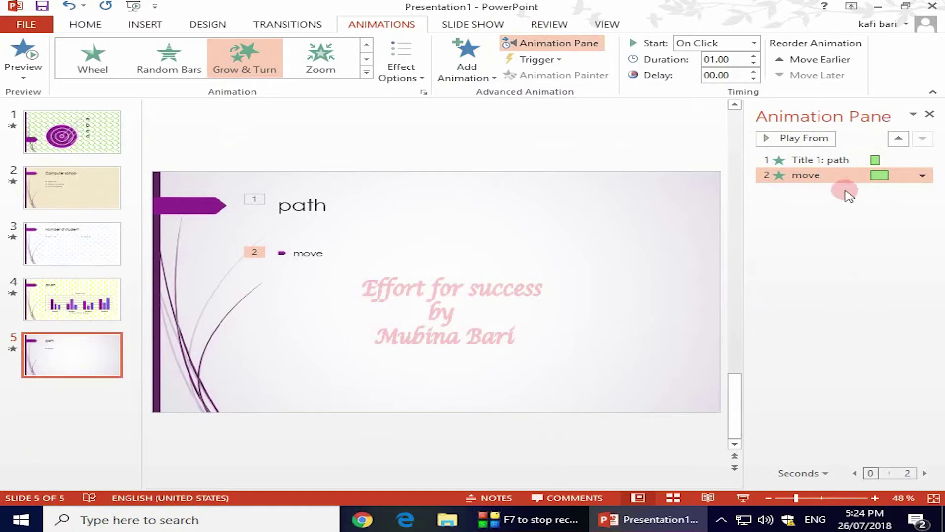
right_click(847, 178)
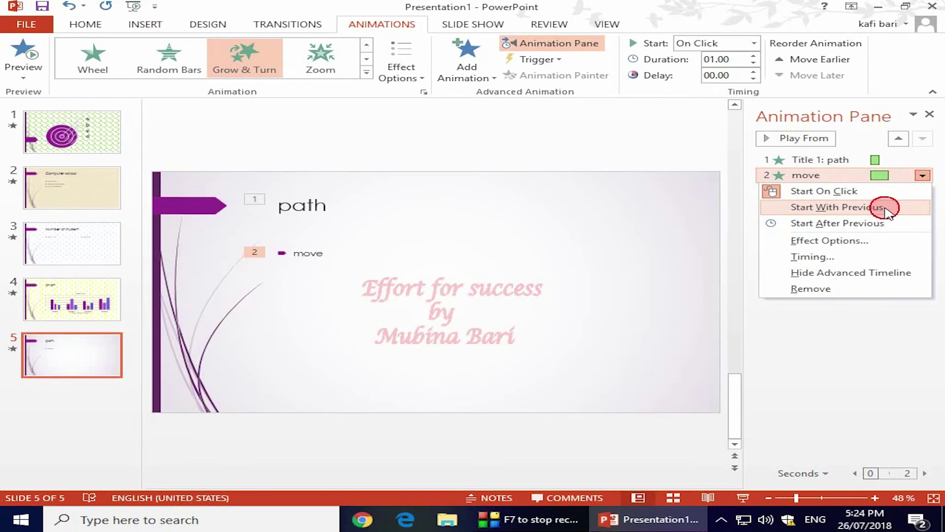
- Set the 'move' animation to Start With Previous, close the Animation Pane, and return to slide 1
left_click(886, 208)
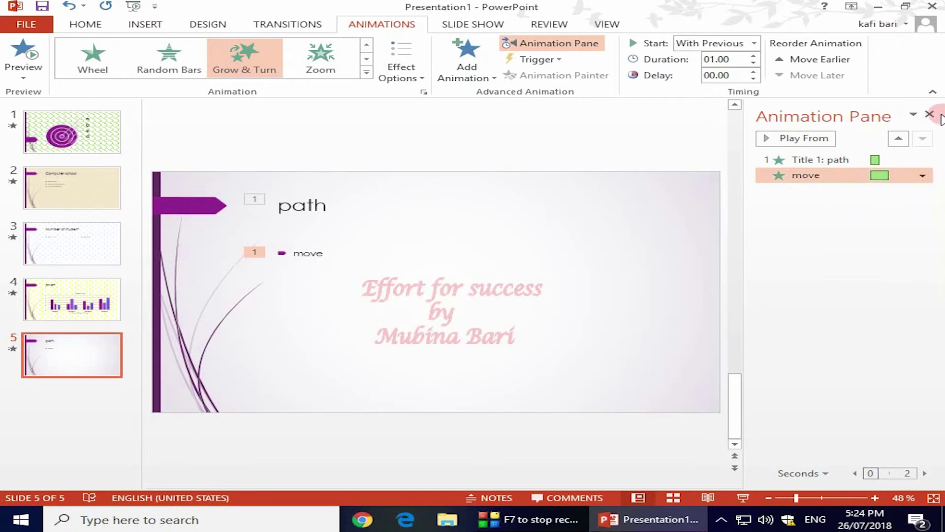
left_click(930, 114)
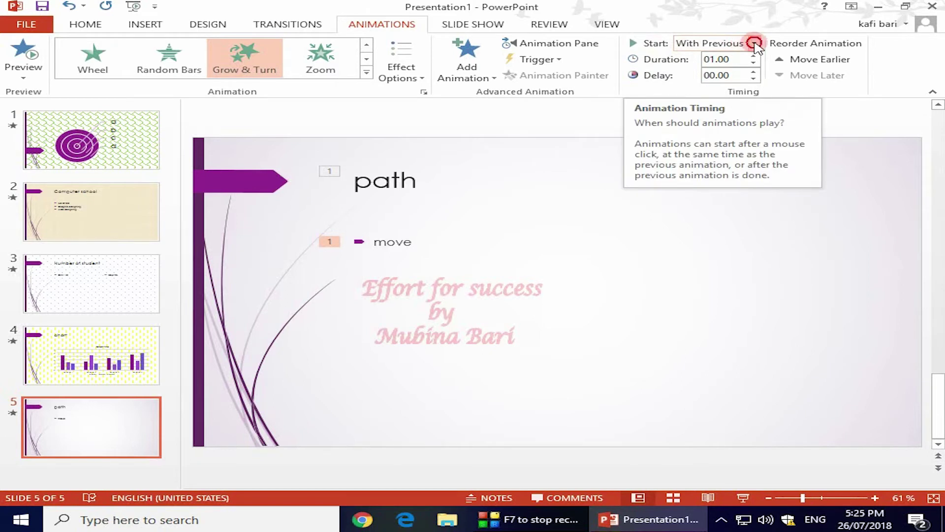
left_click(755, 45)
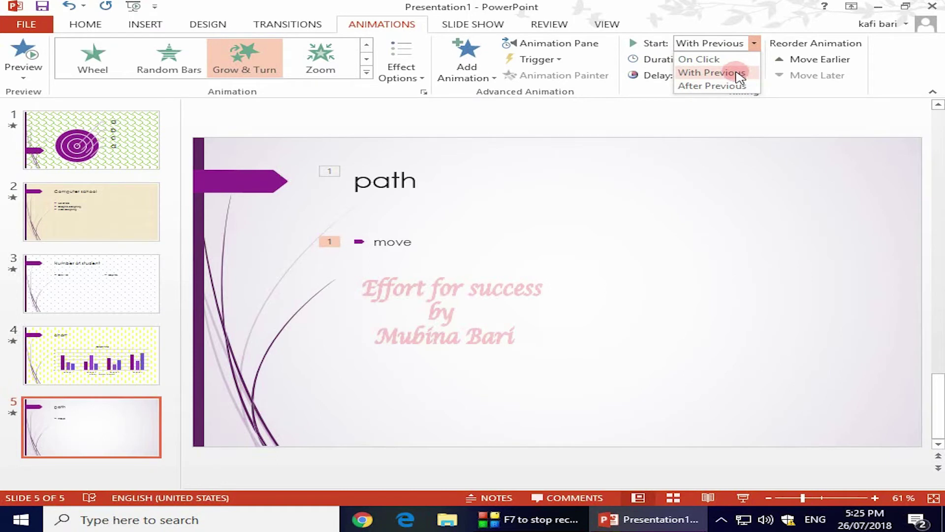
left_click(737, 73)
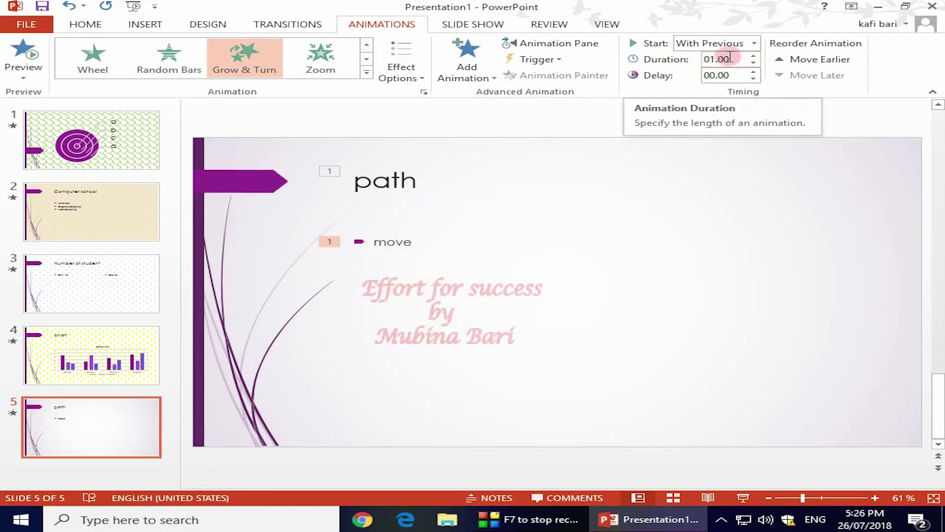
left_click(96, 145)
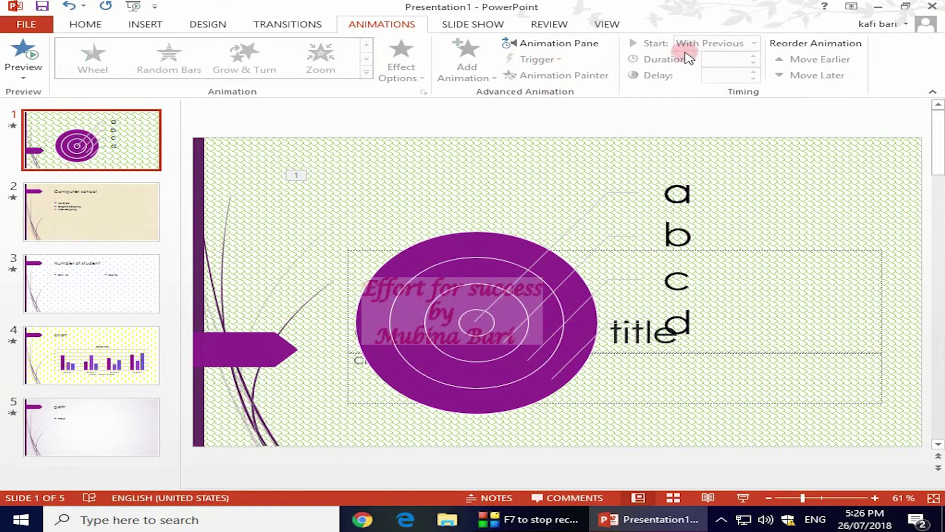
key("Tab")
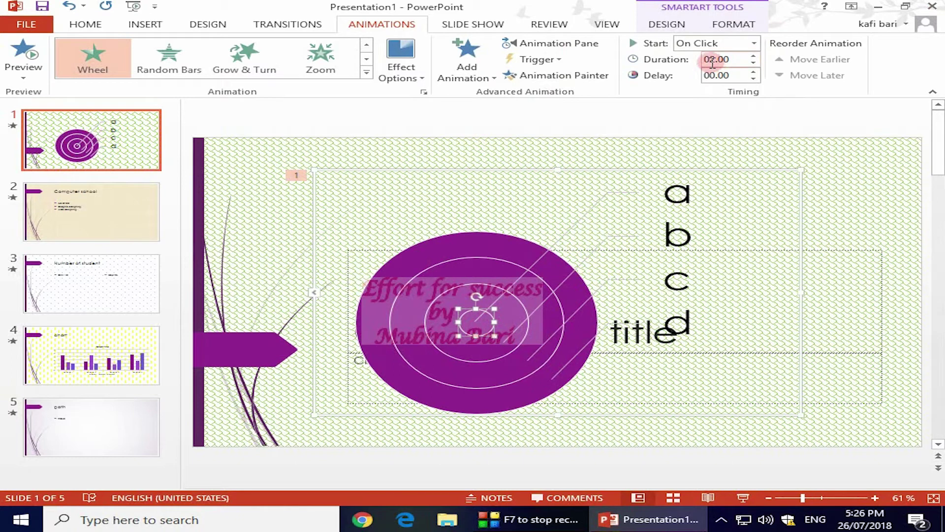
left_click(93, 232)
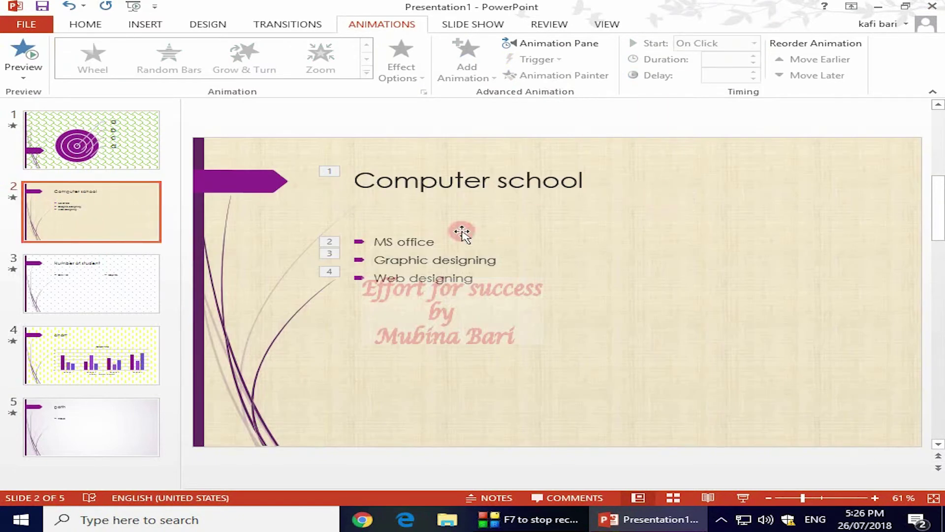
left_click(396, 276)
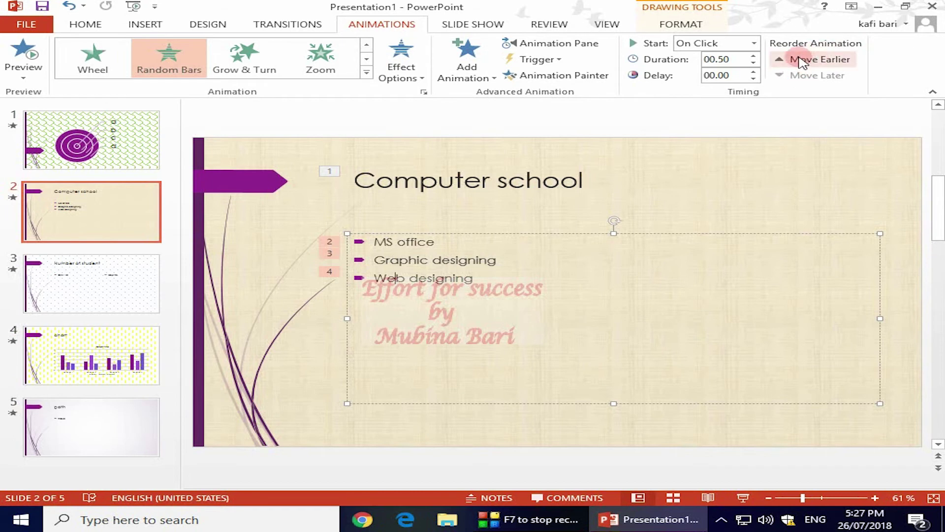
left_click(112, 150)
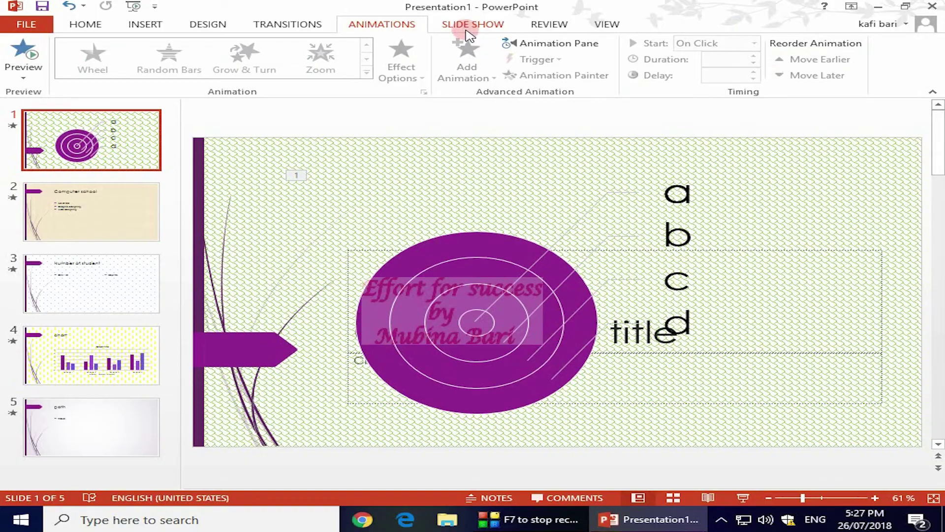
- Start the slide show from the beginning with F5 and play through all five slides
key("F5")
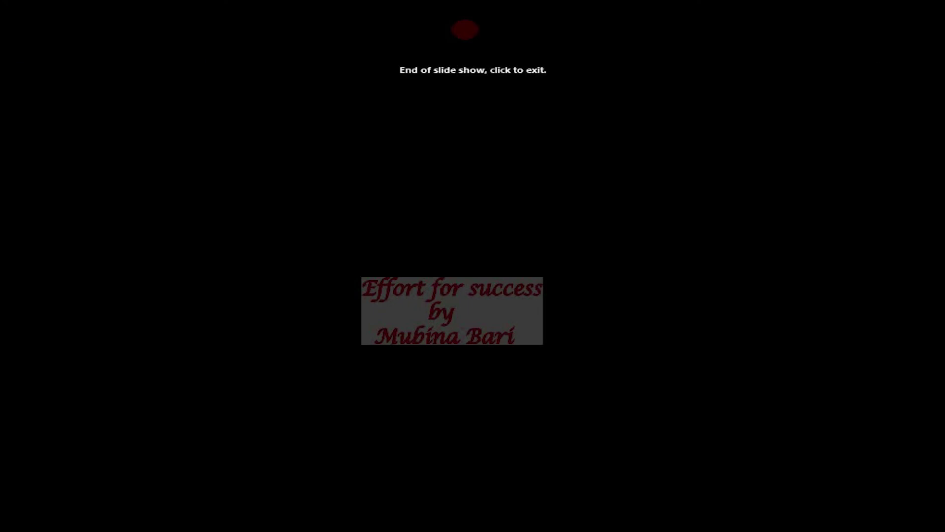
left_click(466, 30)
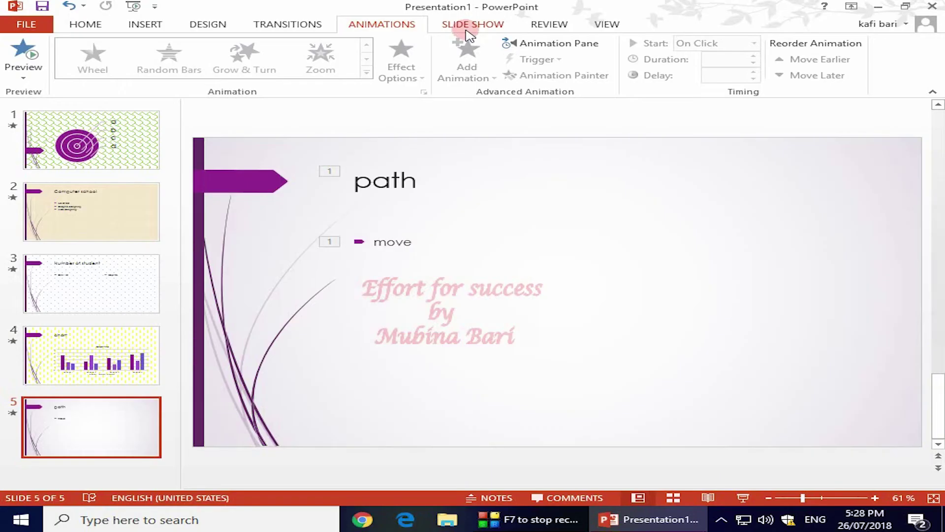